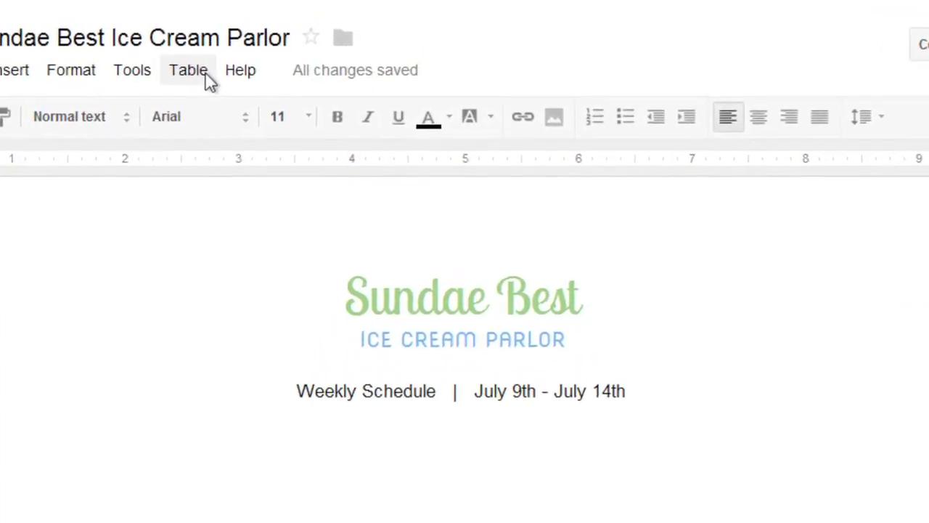
- Insert a 7 x 5 table beneath the Weekly Schedule line
click(201, 69)
mouse_move(212, 122)
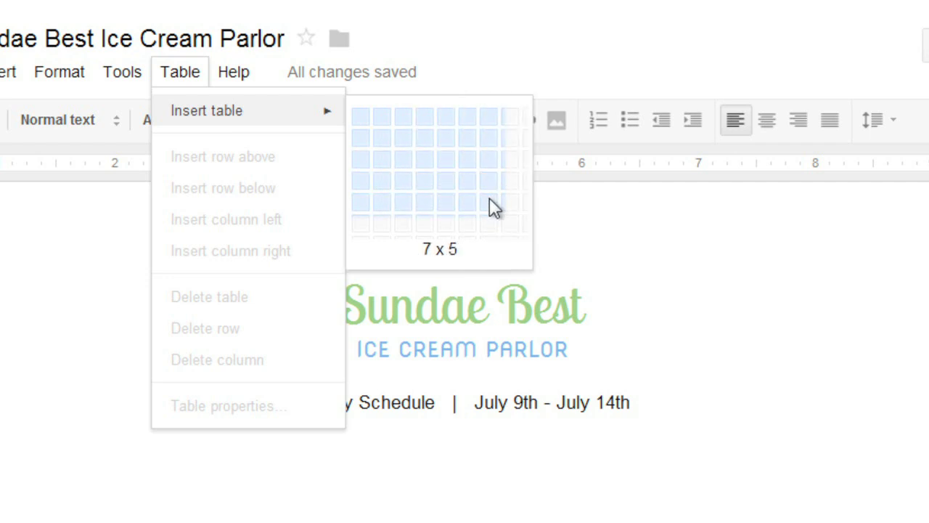
click(490, 199)
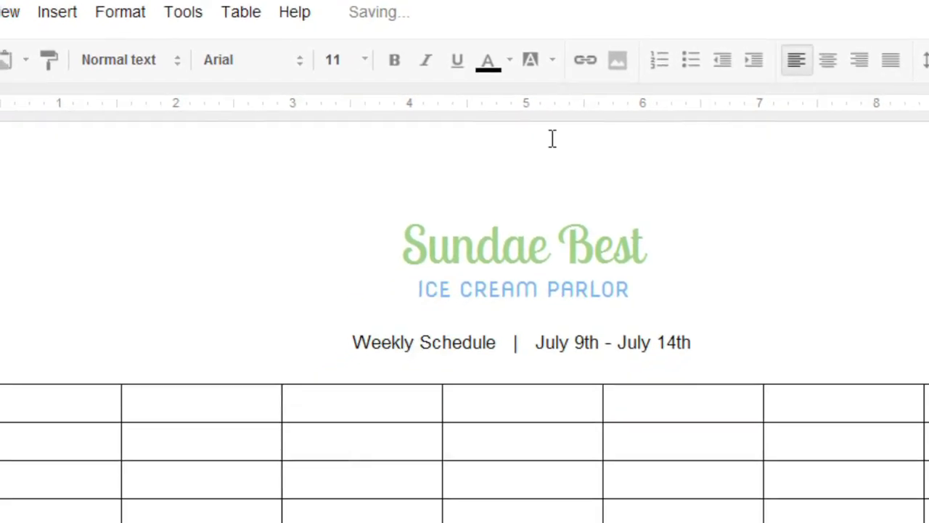
- Enter the four employee names into the first-column cells, one per row from the top
text(Dylan)
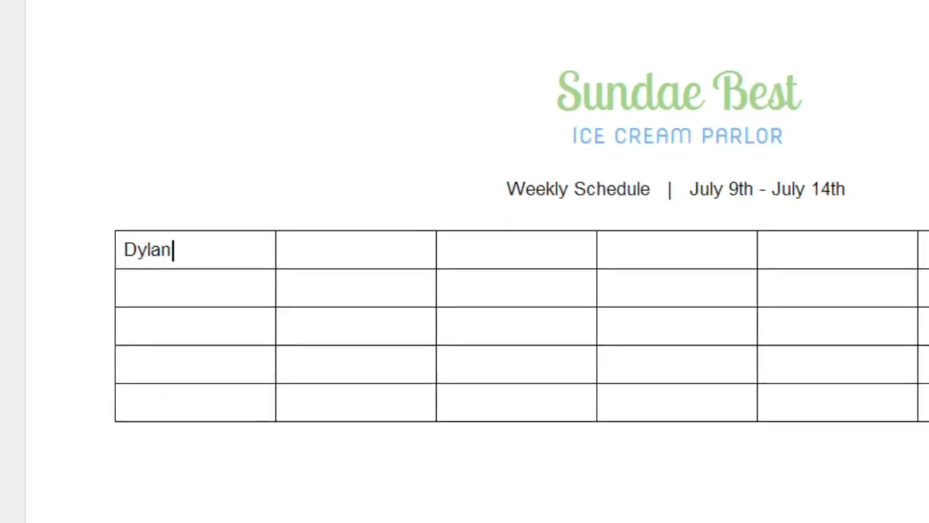
click(247, 285)
text(Marilla)
key(Down)
text(Arthur)
key(Down)
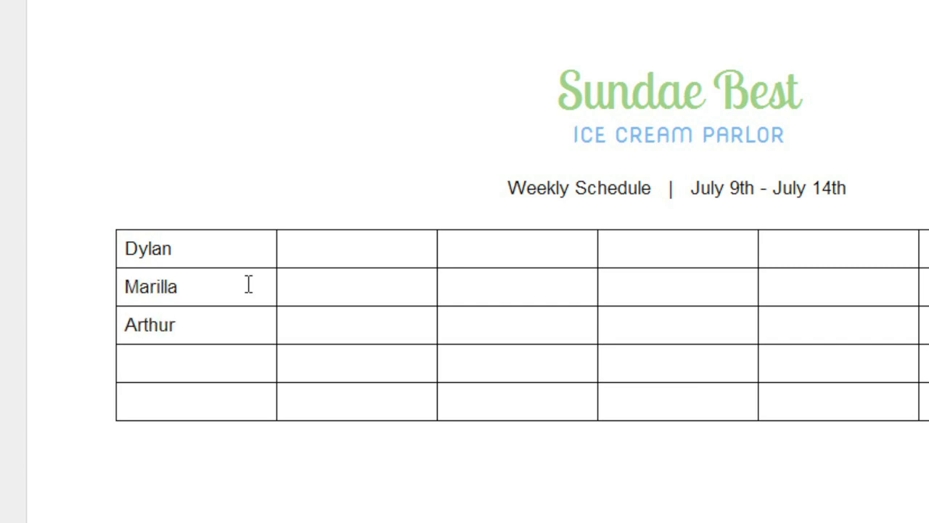
text(Barrett)
key(Down)
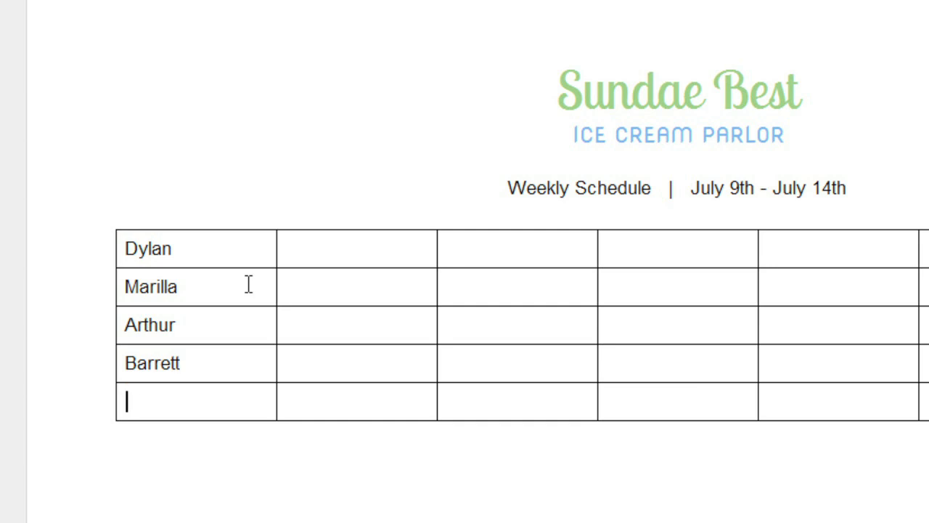
click(196, 249)
- Insert a blank row above the names, enter 'Monday' in its second cell, then select the empty bottom row
right_click(196, 249)
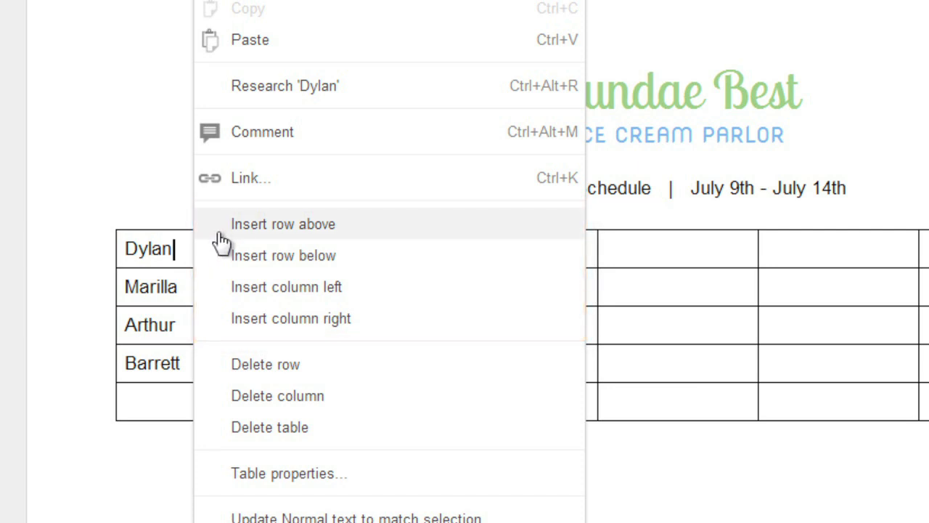
click(242, 226)
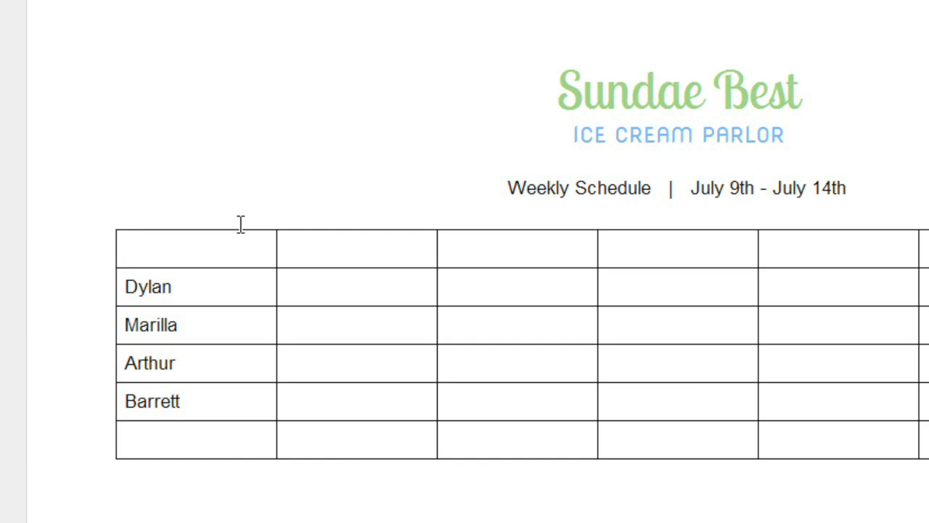
key(Tab)
text(Monday)
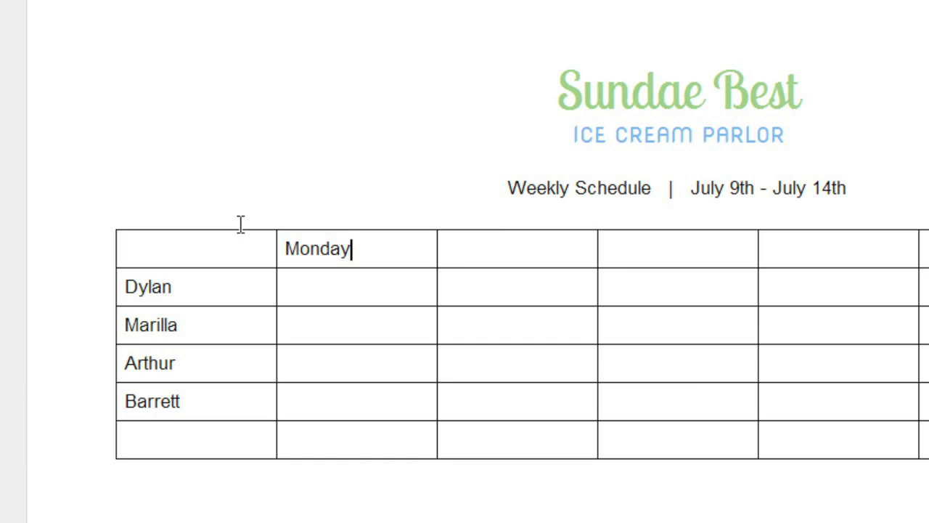
click(212, 439)
right_click(212, 439)
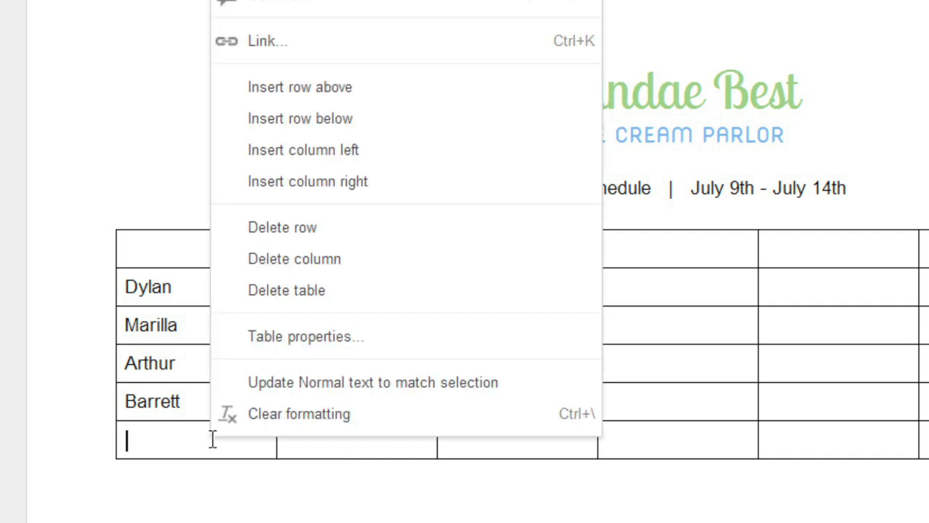
- Delete the empty bottom row of the table
click(275, 231)
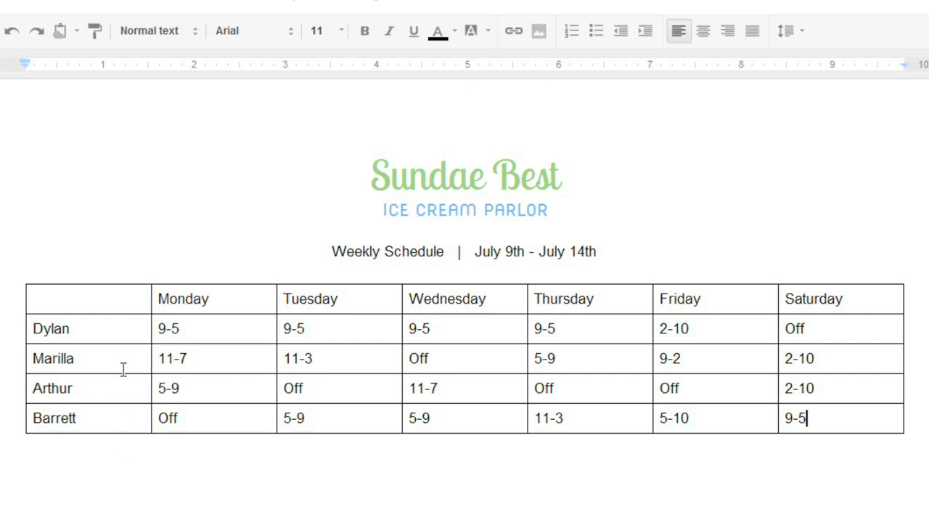
- Make the day-header row taller and select all cells of the table
drag(117, 313, 147, 343)
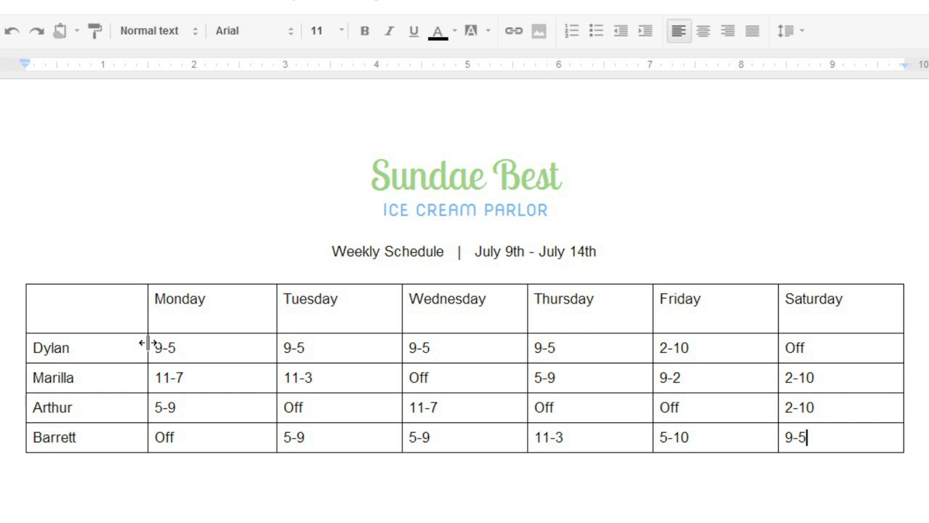
drag(109, 313, 795, 435)
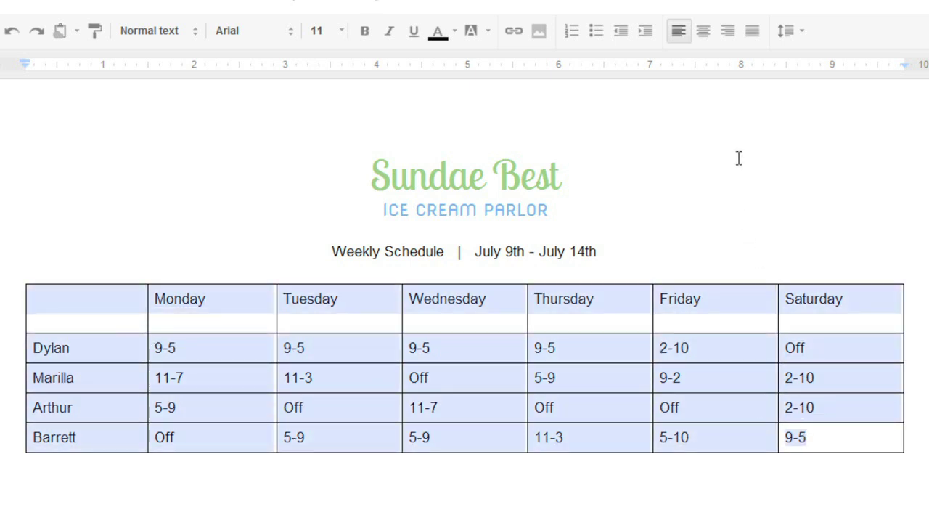
- Center-align all text in the selected table, after briefly trying right alignment
click(702, 39)
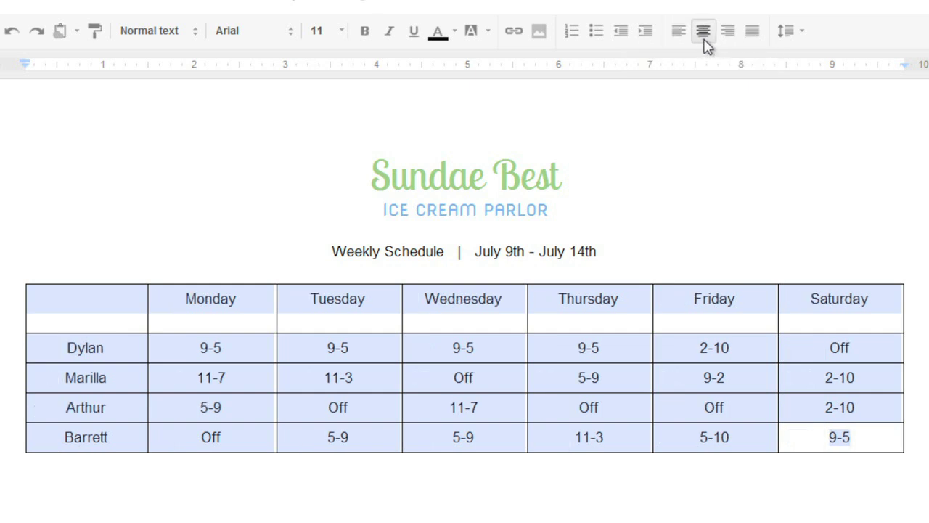
click(730, 41)
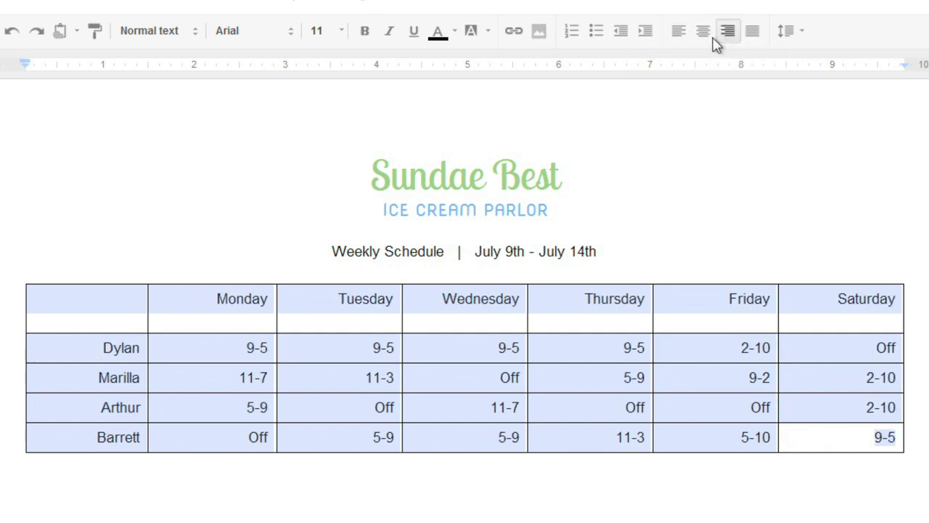
click(704, 36)
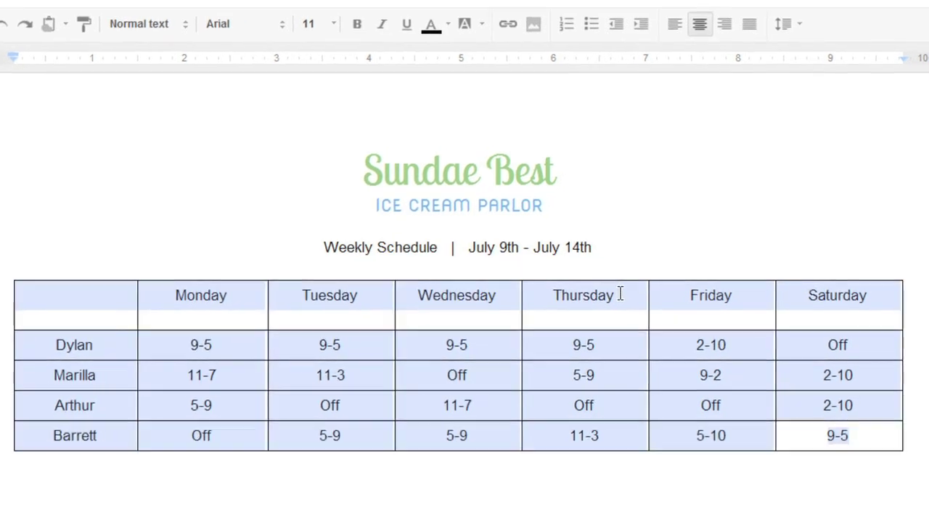
- Set the table's cell background to light yellow with white 2.25 pt borders, then select the header row
right_click(619, 293)
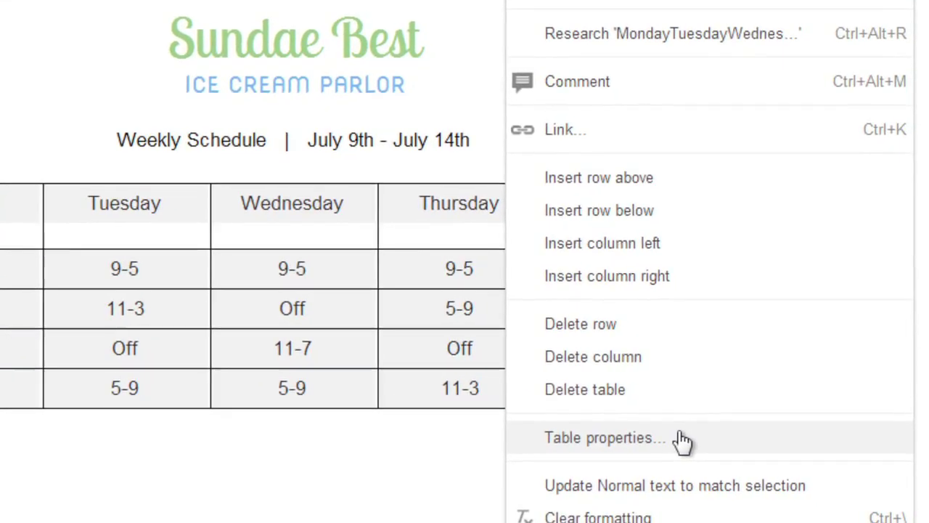
click(654, 437)
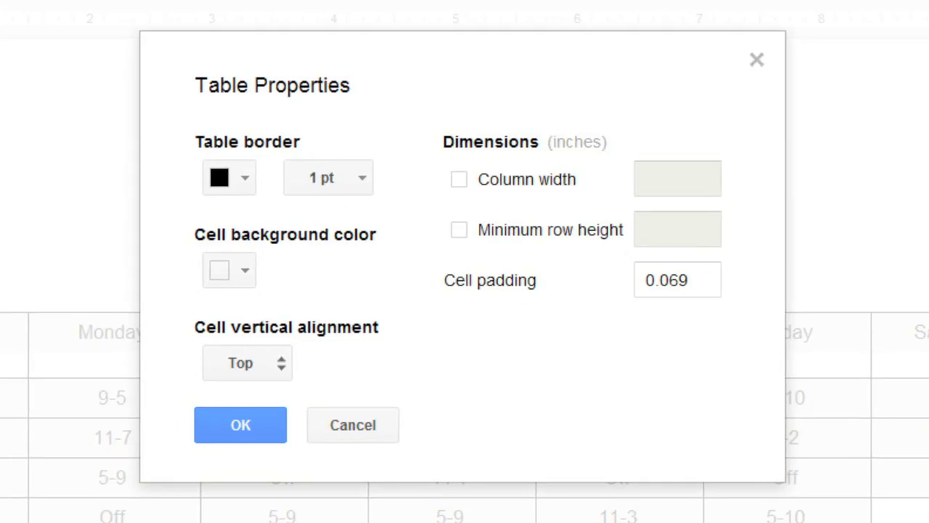
click(231, 278)
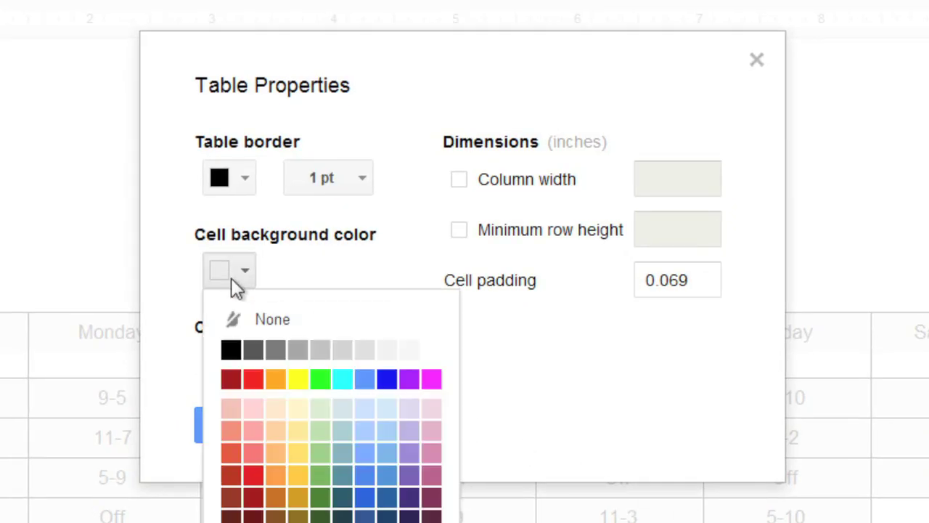
click(298, 410)
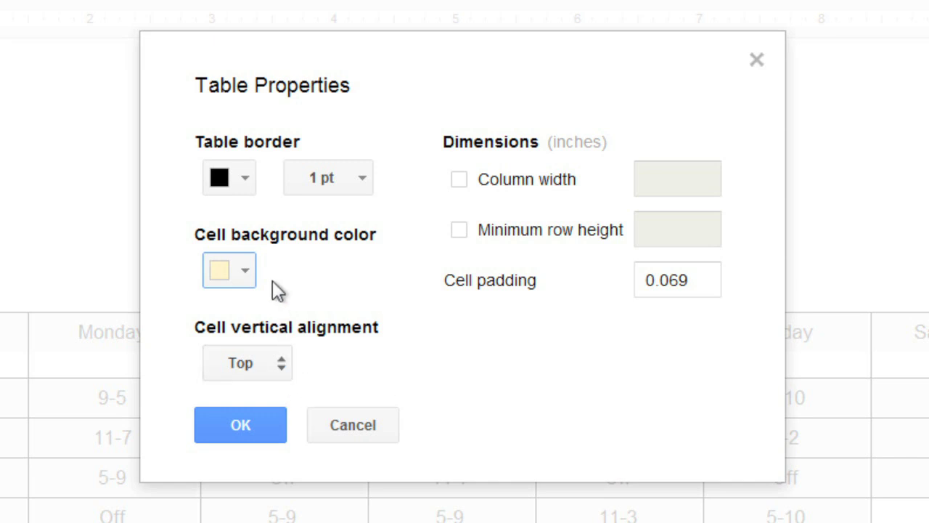
click(245, 182)
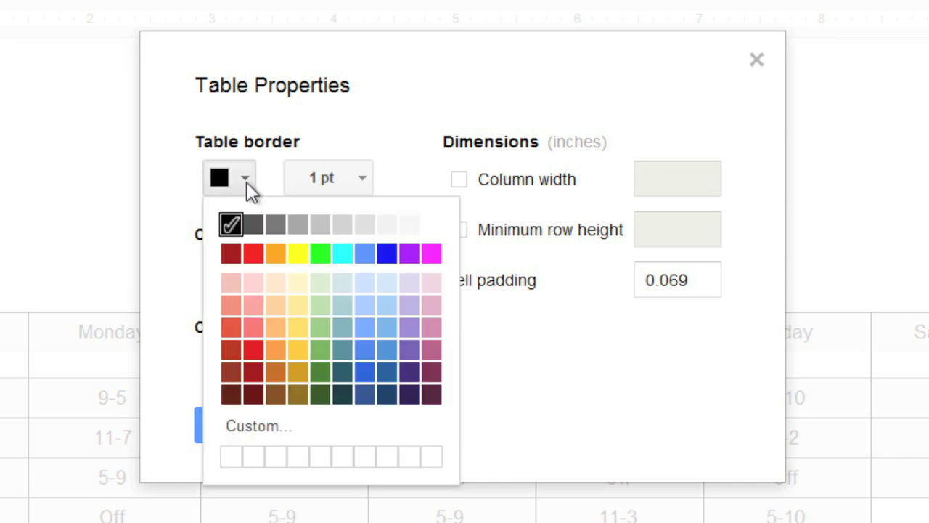
click(430, 226)
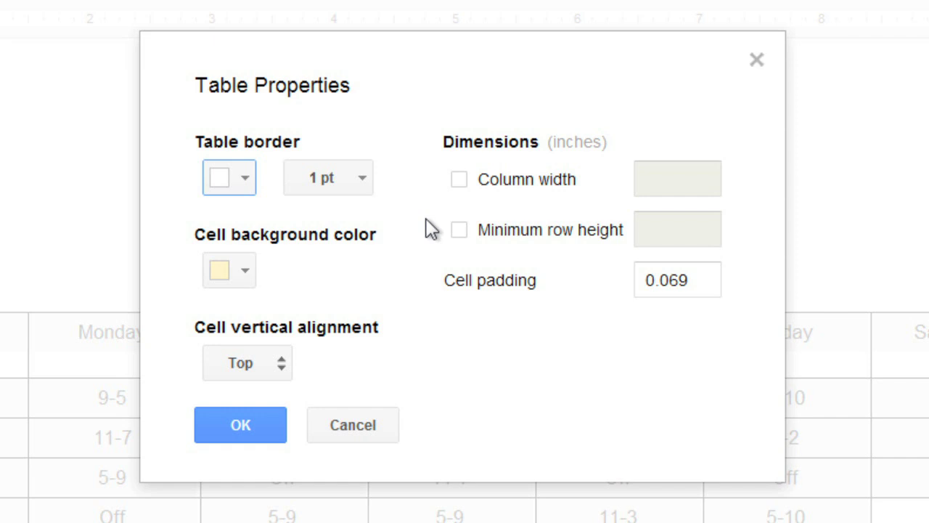
click(345, 187)
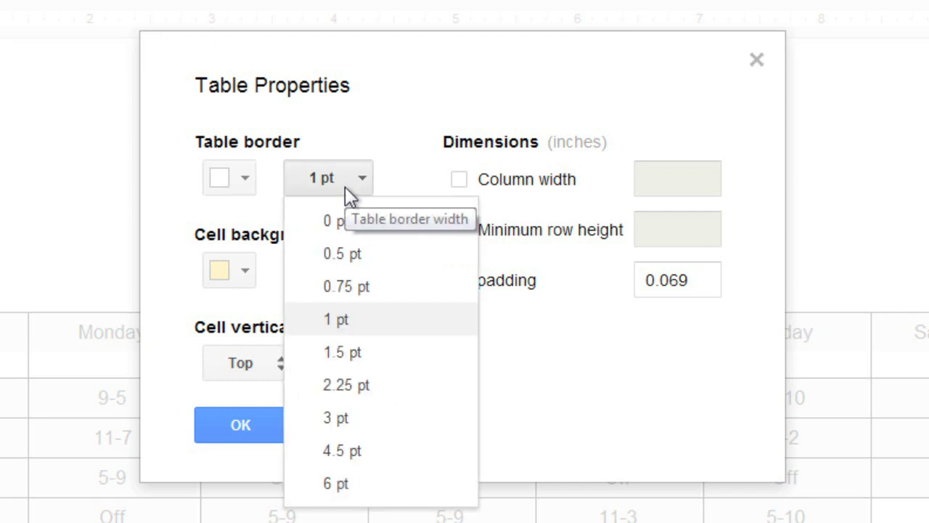
click(390, 392)
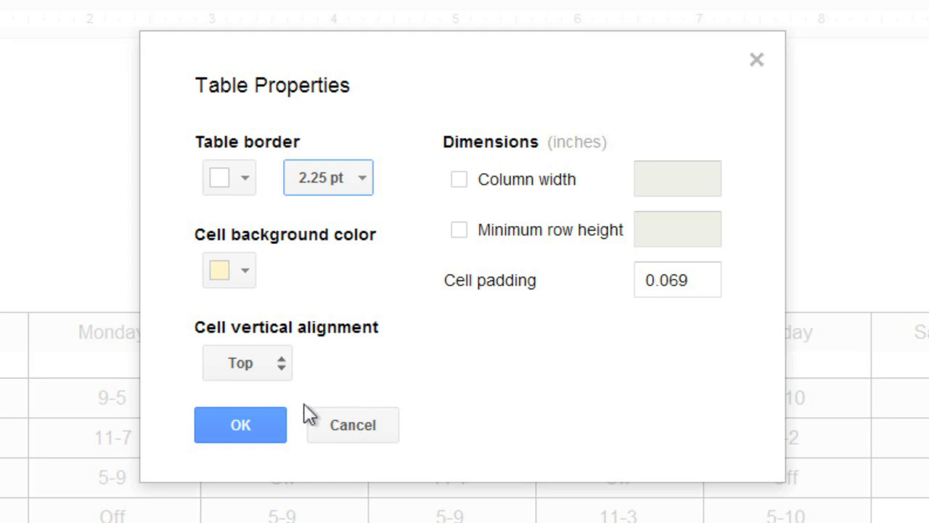
click(278, 421)
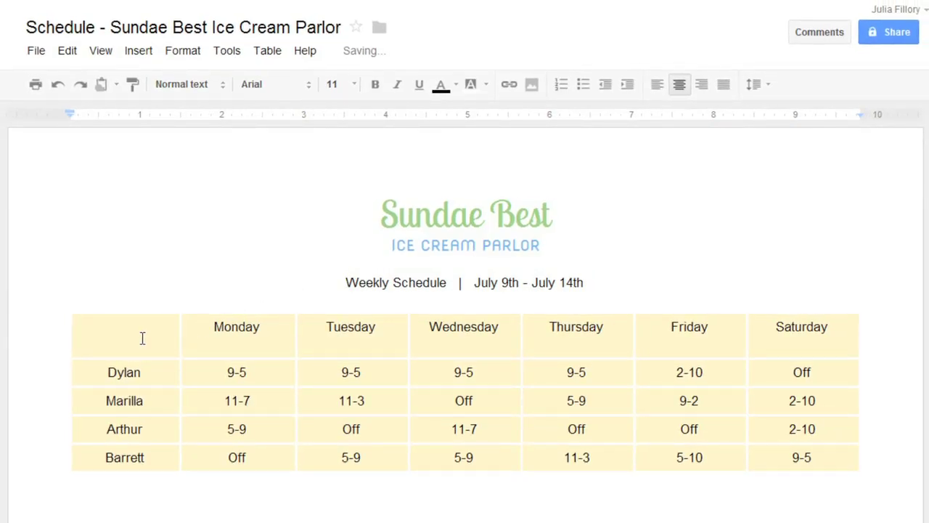
drag(143, 338, 788, 332)
right_click(788, 331)
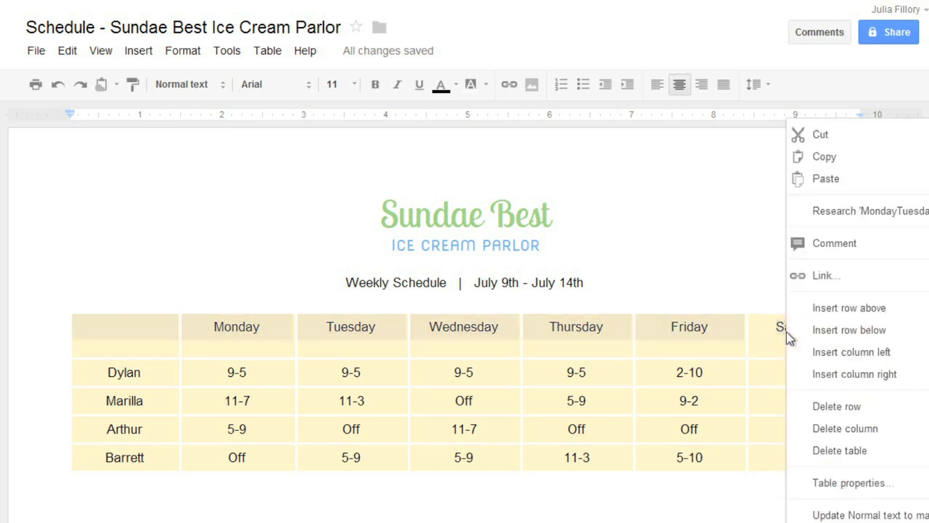
- Give the header row a deeper yellow fill and center its text vertically
click(816, 480)
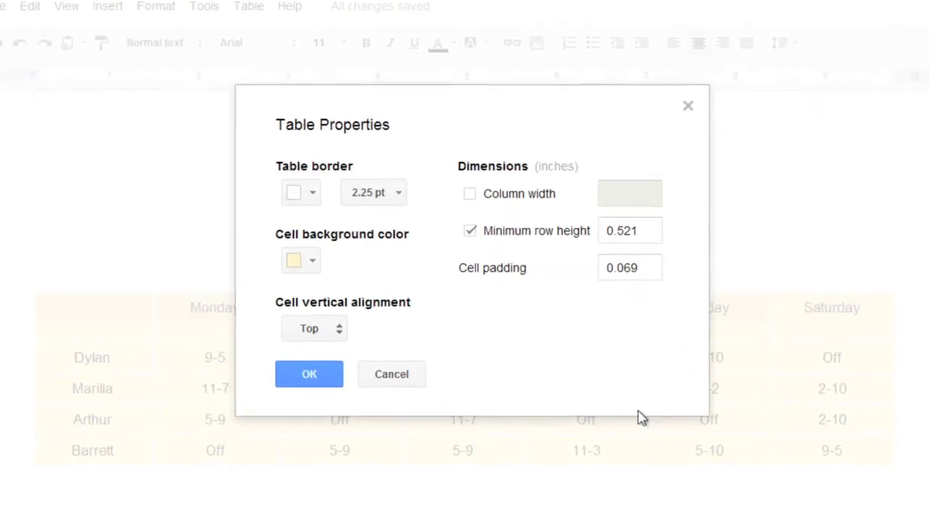
click(301, 252)
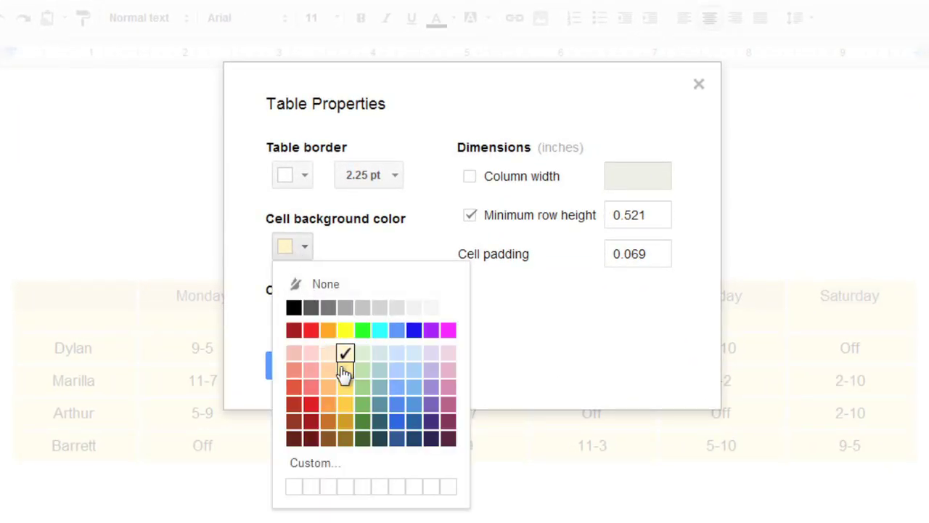
click(344, 370)
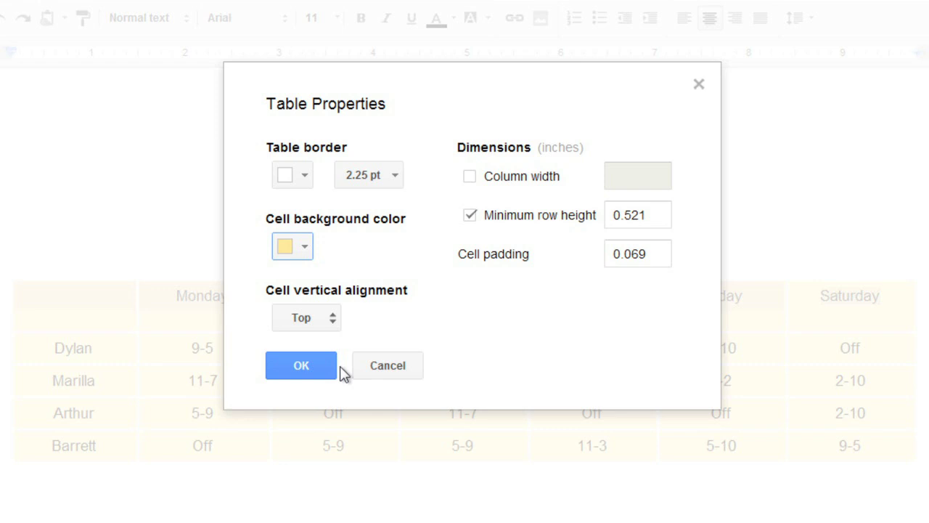
click(335, 324)
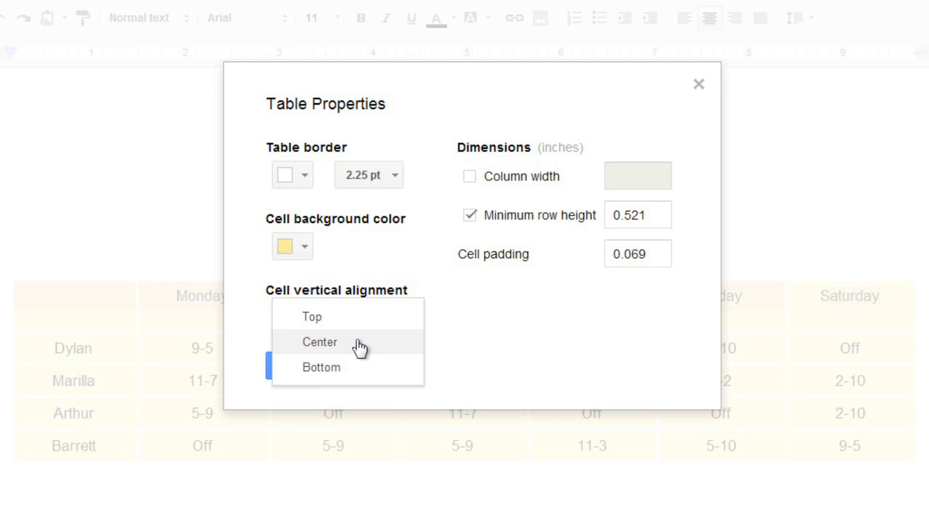
click(360, 345)
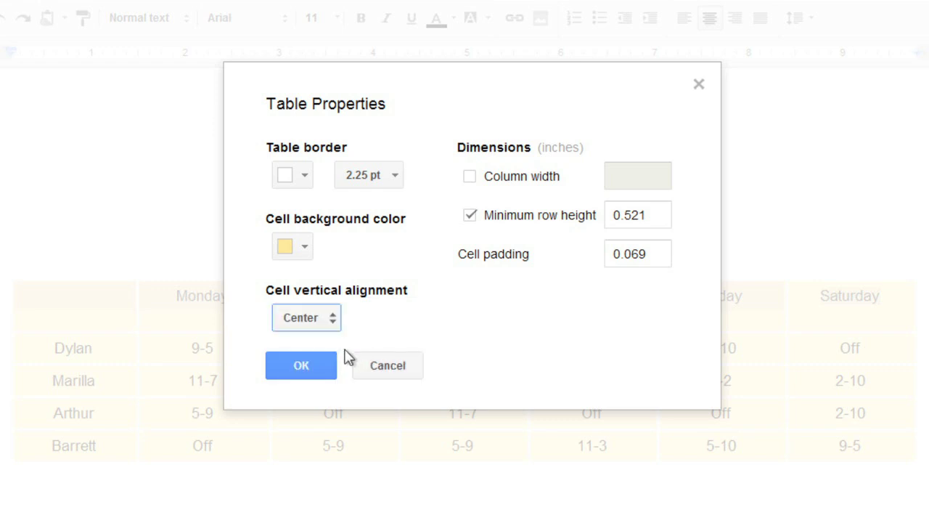
click(326, 368)
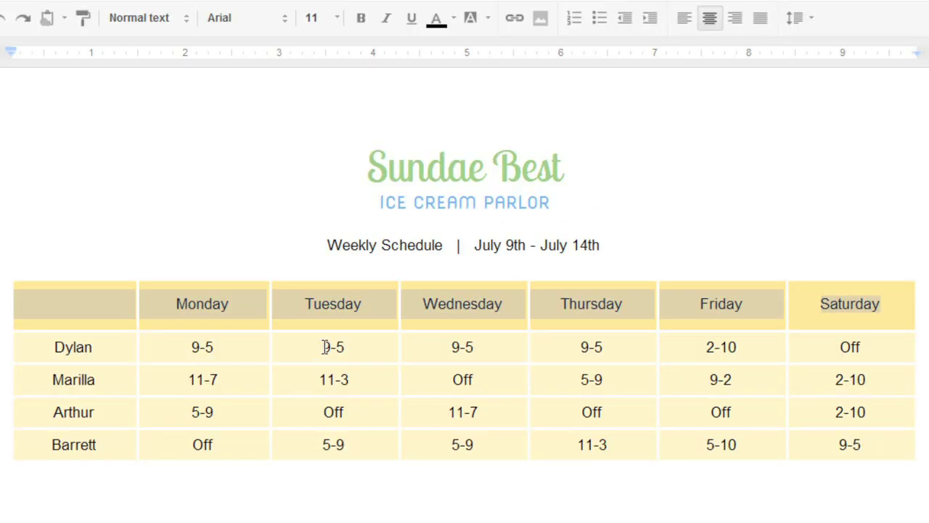
click(295, 244)
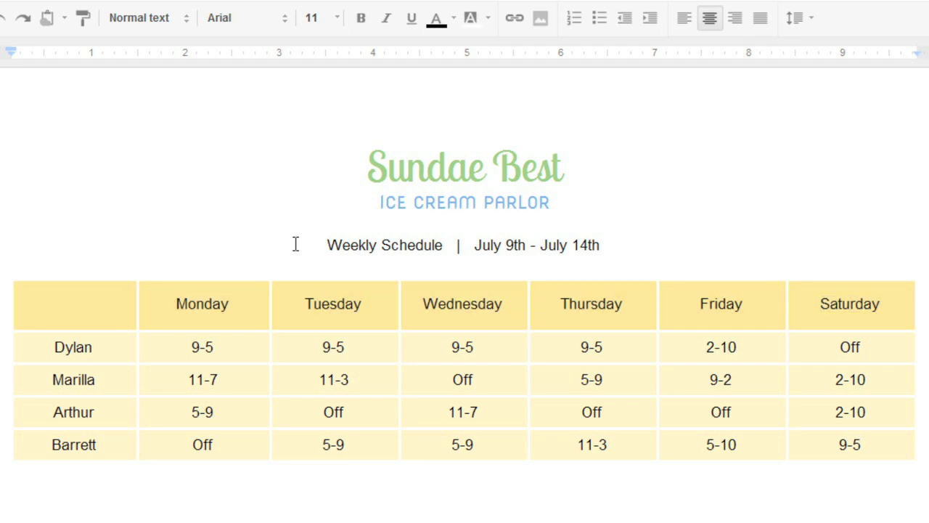